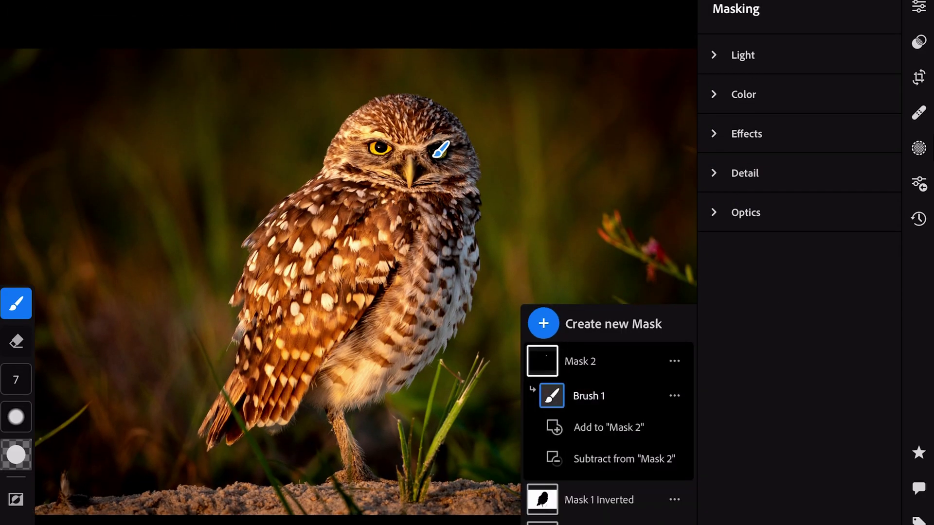
# Step: On the owl's Subject 1 mask, set Exposure to -0.21 and Shadows to +16
pyautogui.click(599, 500)
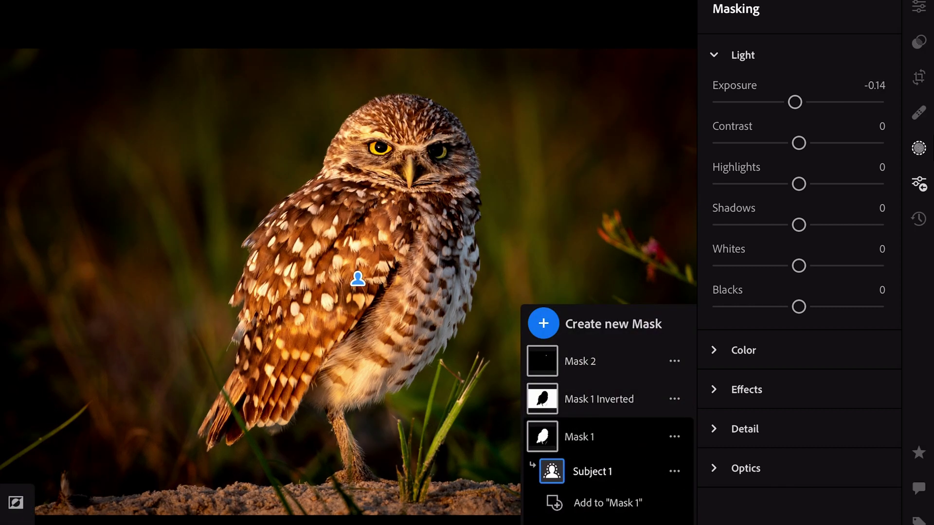
pyautogui.moveTo(794, 102); pyautogui.dragTo(792, 102)
pyautogui.moveTo(798, 225); pyautogui.dragTo(815, 225)
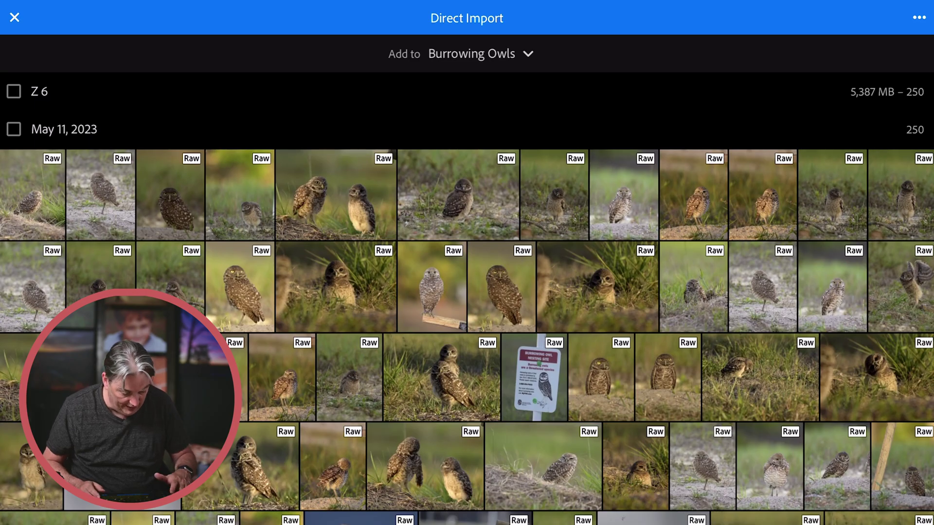
# Step: Select all 250 Z 6 camera photos for import into the Burrowing Owls album
pyautogui.click(13, 91)
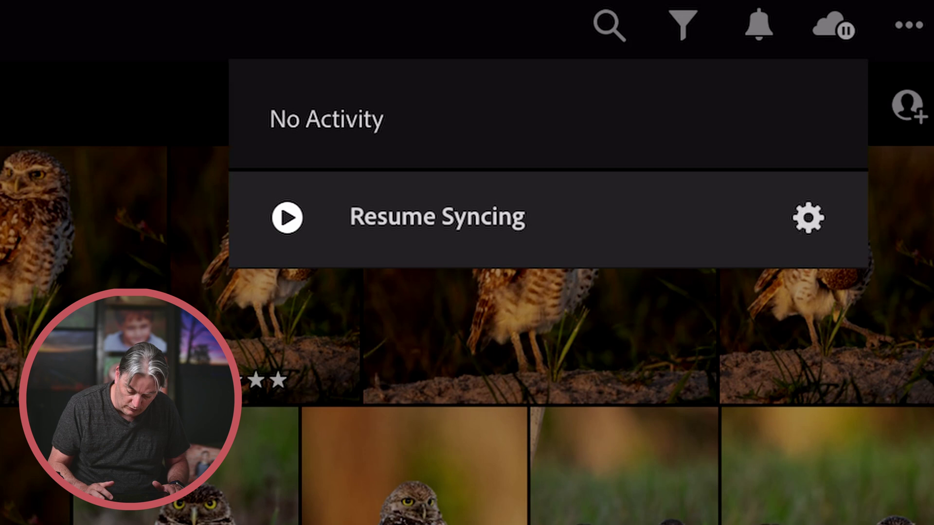
# Step: Resume cloud syncing so the library shows Synced and Backed Up
pyautogui.click(287, 217)
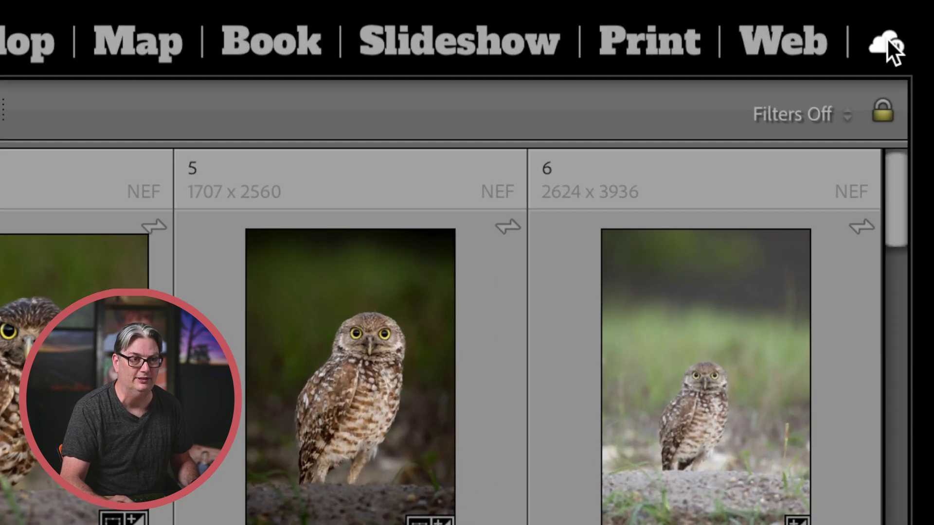
# Step: Show the Cloud Storage panel, which reports paused sync and 10.8 GB of 100 GB used
pyautogui.click(917, 38)
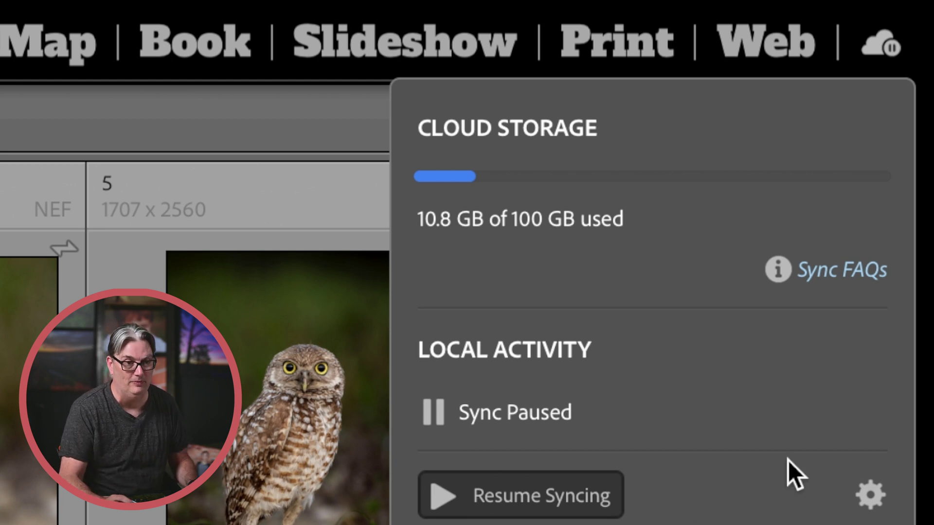
# Step: In Lightroom Sync preferences, store synced images in the Landscape + Wildlife Photography folder
pyautogui.click(871, 494)
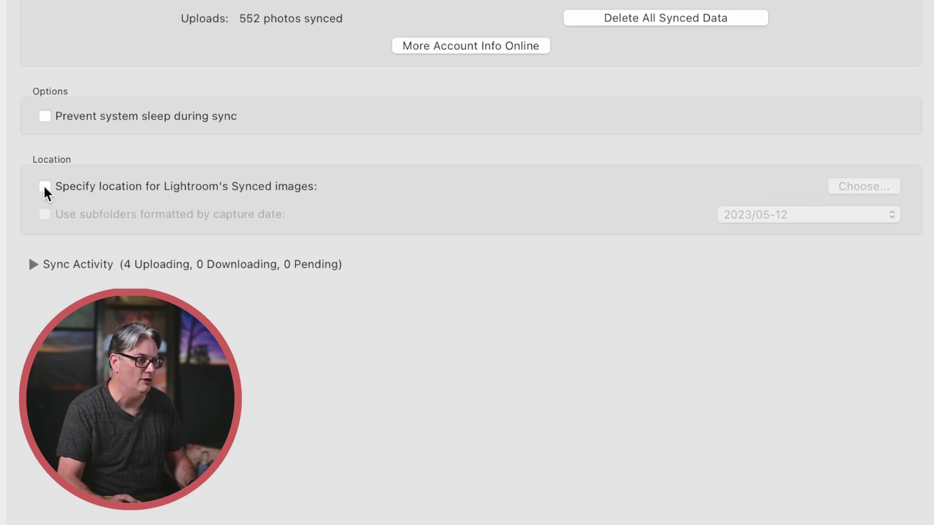
pyautogui.click(44, 187)
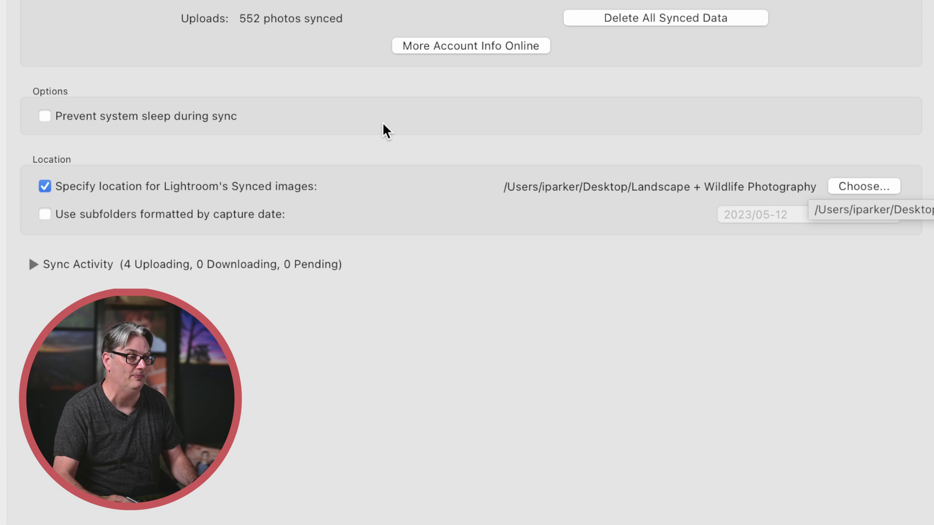
# Step: Enable capture-date subfolders for synced images, keeping the 2023/05-12 format
pyautogui.click(44, 214)
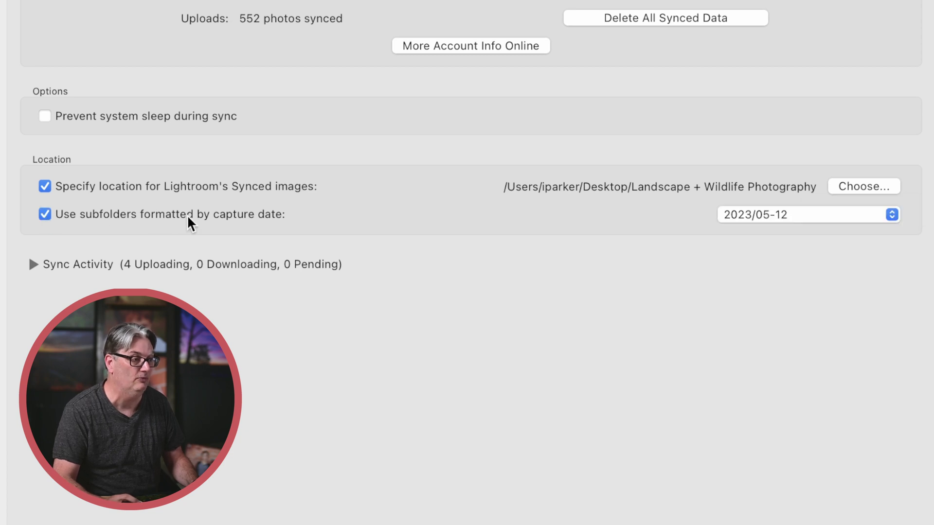
pyautogui.click(781, 215)
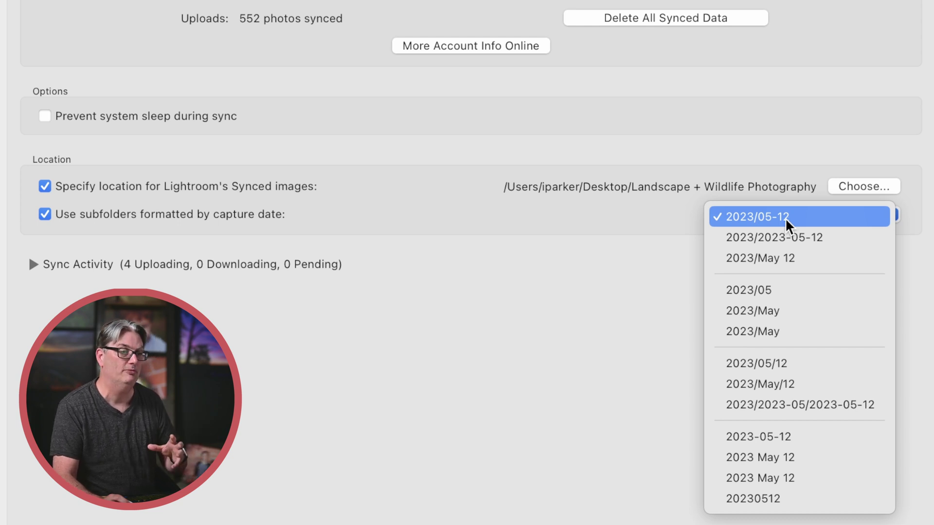
pyautogui.click(676, 240)
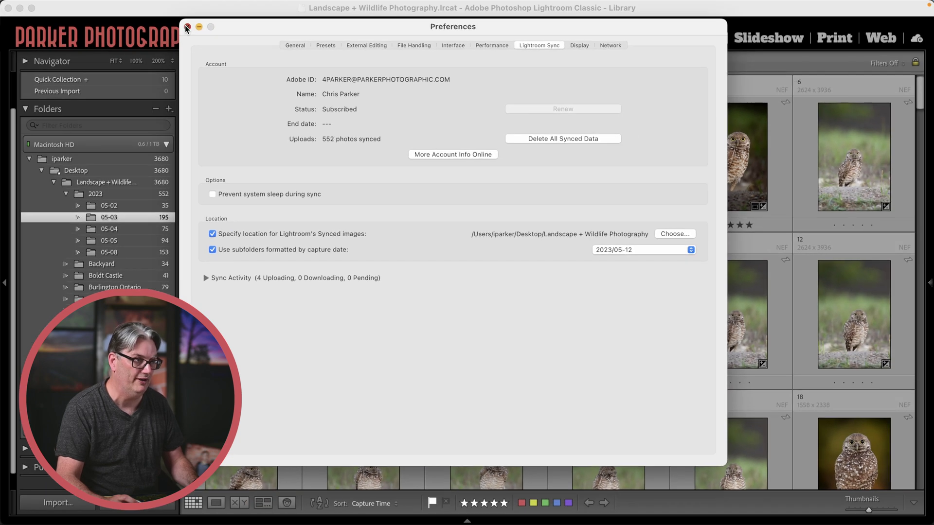
# Step: Close the sync preferences and dismiss the cloud sync status panel
pyautogui.click(187, 28)
pyautogui.click(916, 39)
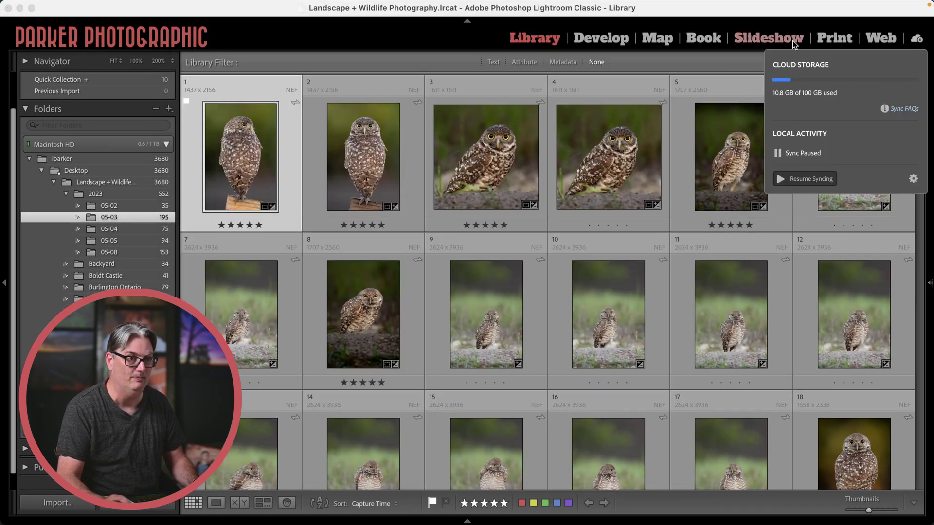
pyautogui.click(276, 82)
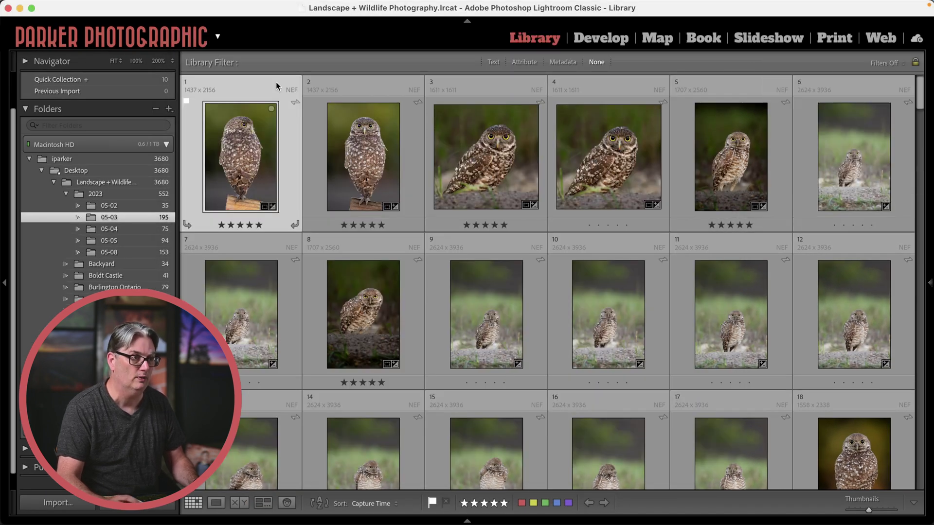
# Step: Browse the 2023 folder and its date subfolders 05-02 through 05-08, ending on 05-02
pyautogui.click(96, 194)
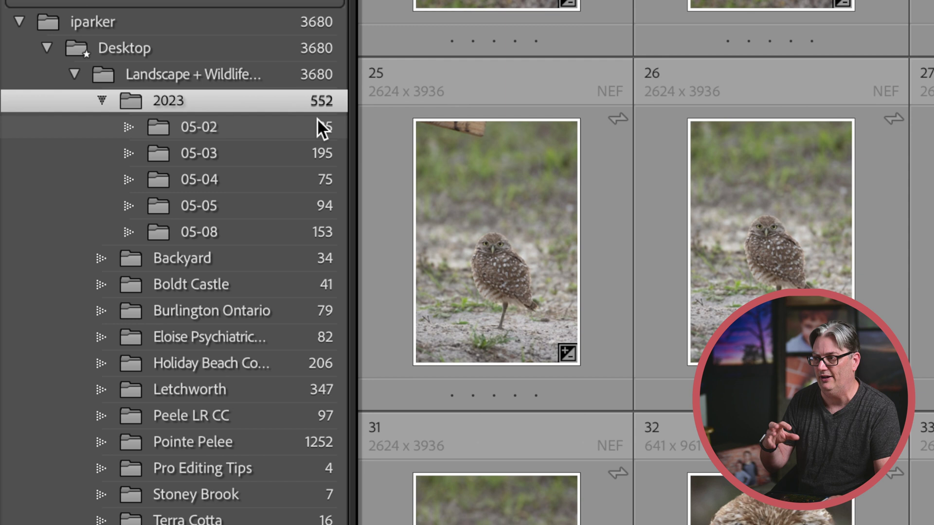
pyautogui.click(233, 122)
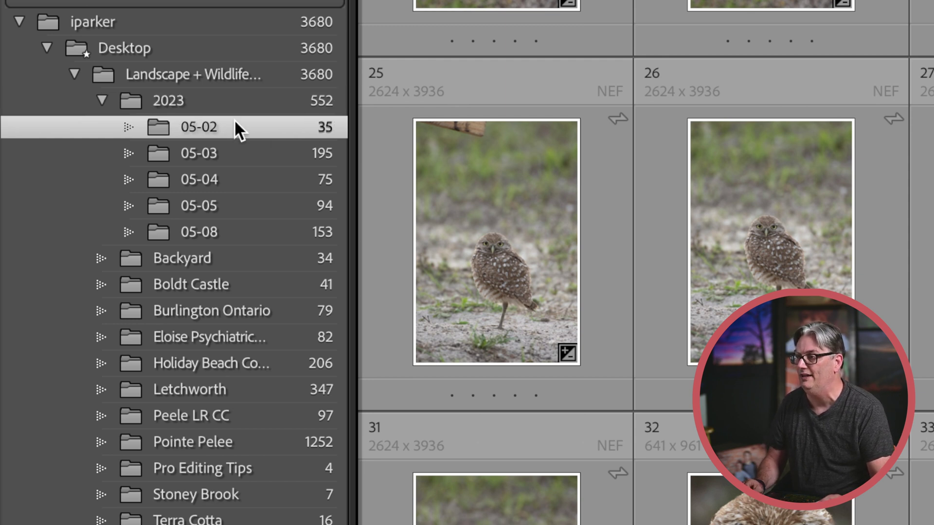
pyautogui.click(237, 155)
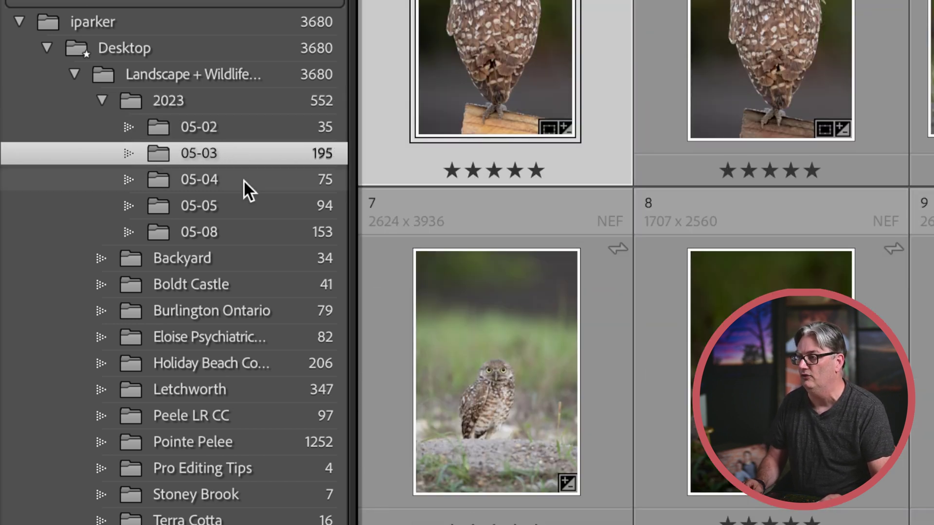
pyautogui.click(243, 179)
pyautogui.click(240, 208)
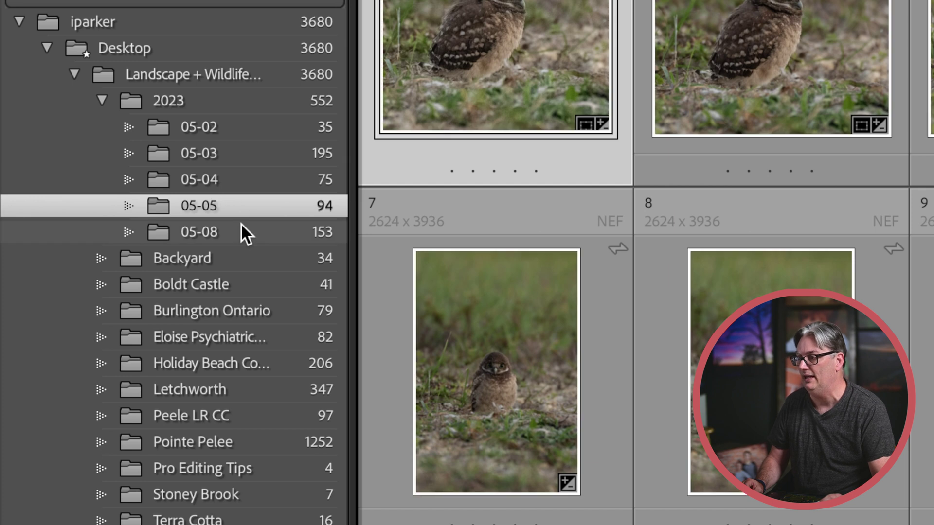
pyautogui.click(242, 230)
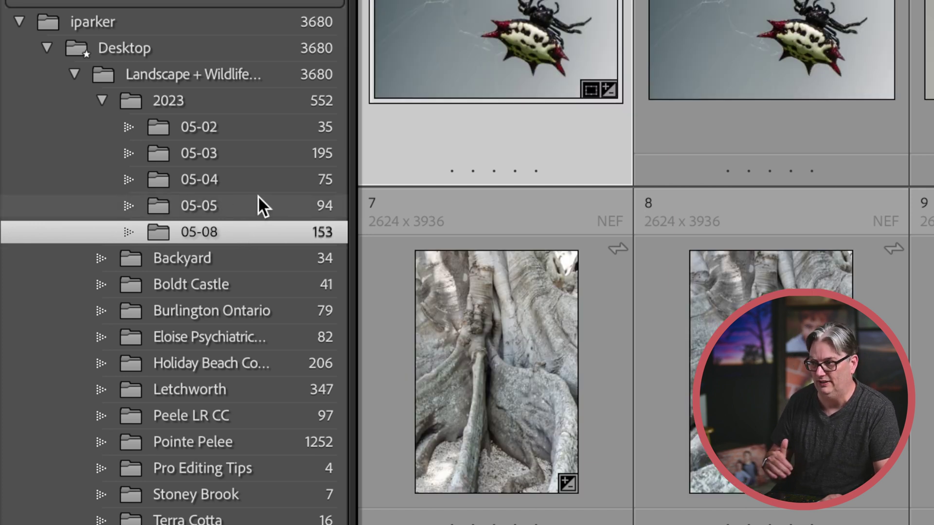
pyautogui.click(258, 129)
pyautogui.scroll(-5, 614, 375)
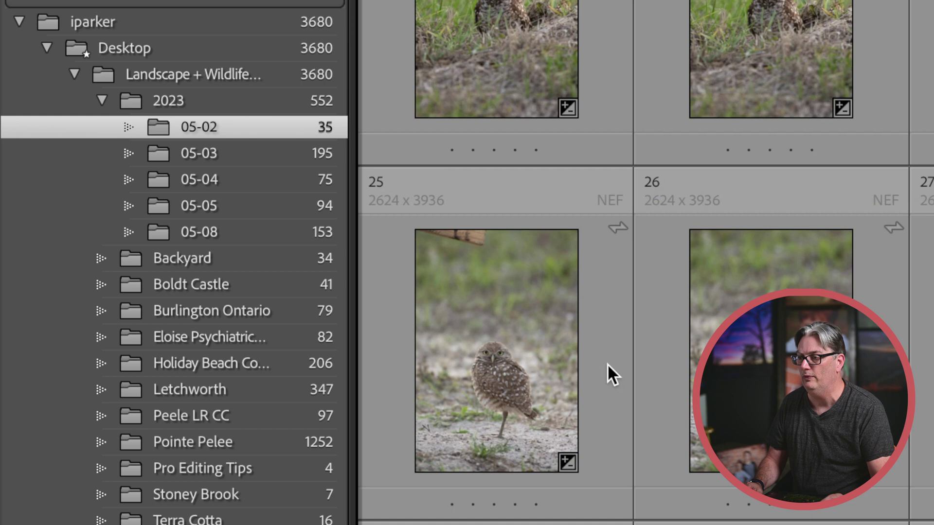
pyautogui.scroll(5, 607, 364)
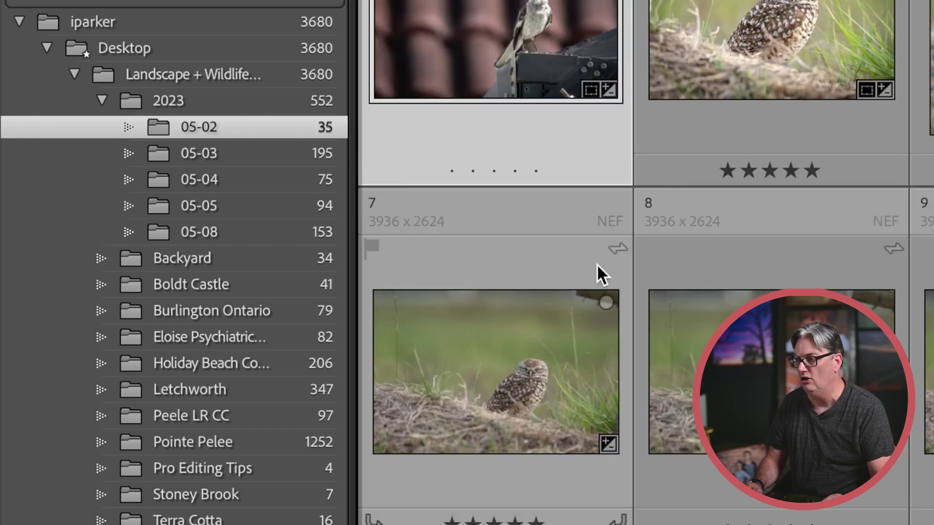
# Step: Start renaming folder 05-02, then cancel to keep its original name
pyautogui.rightClick(217, 119)
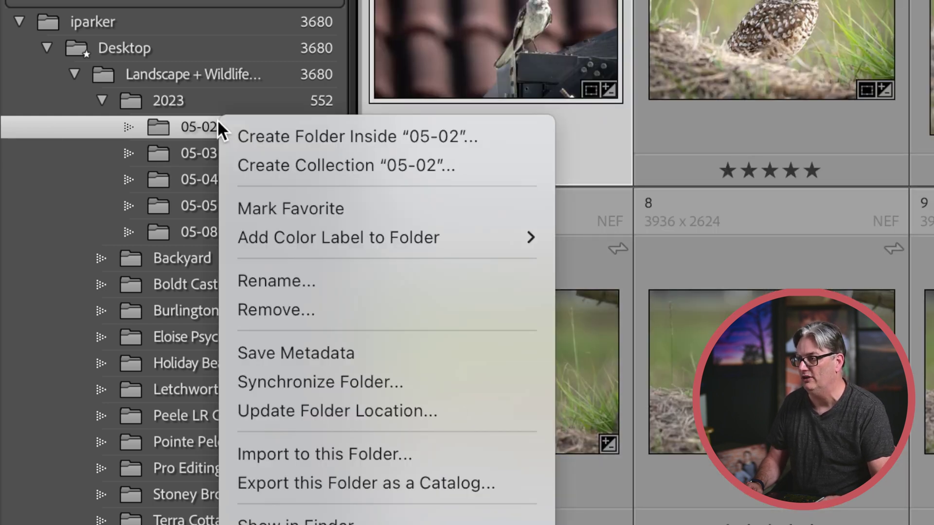
pyautogui.click(334, 282)
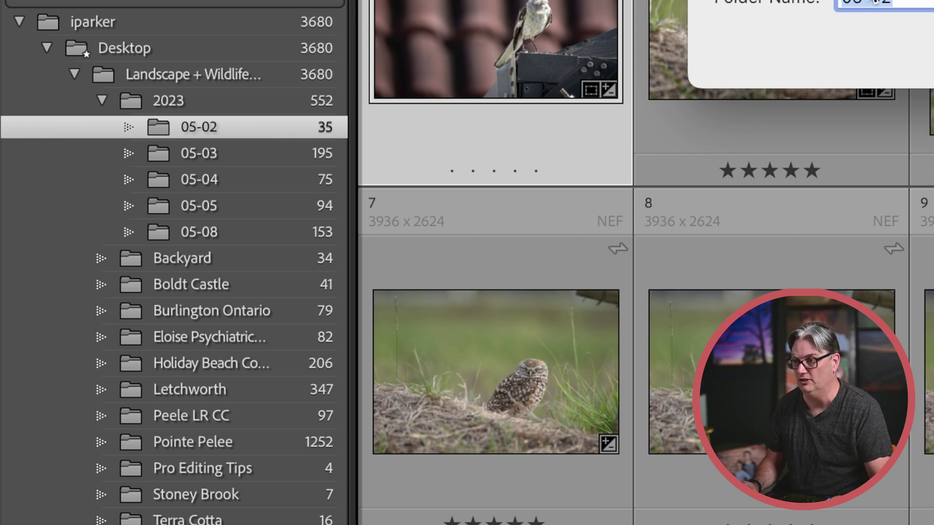
pyautogui.press('Escape')
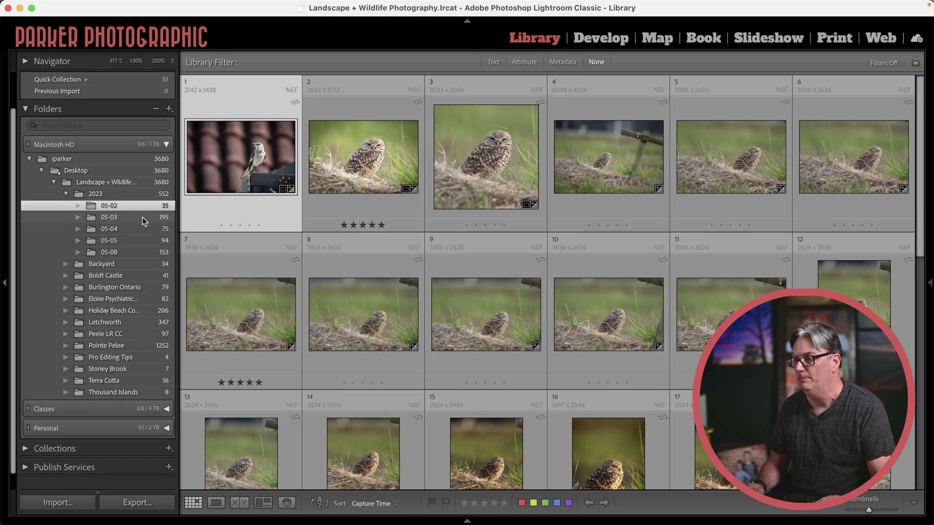
pyautogui.click(142, 217)
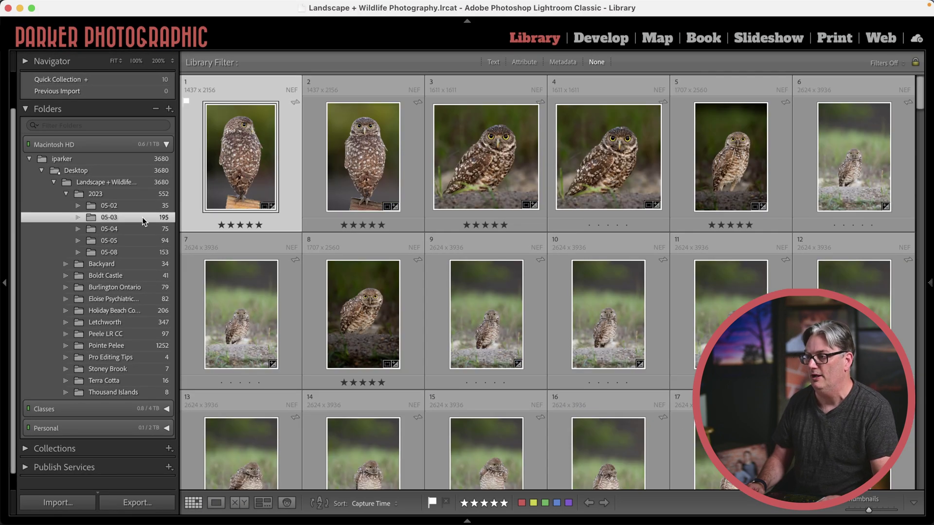
pyautogui.scroll(-5, 366, 348)
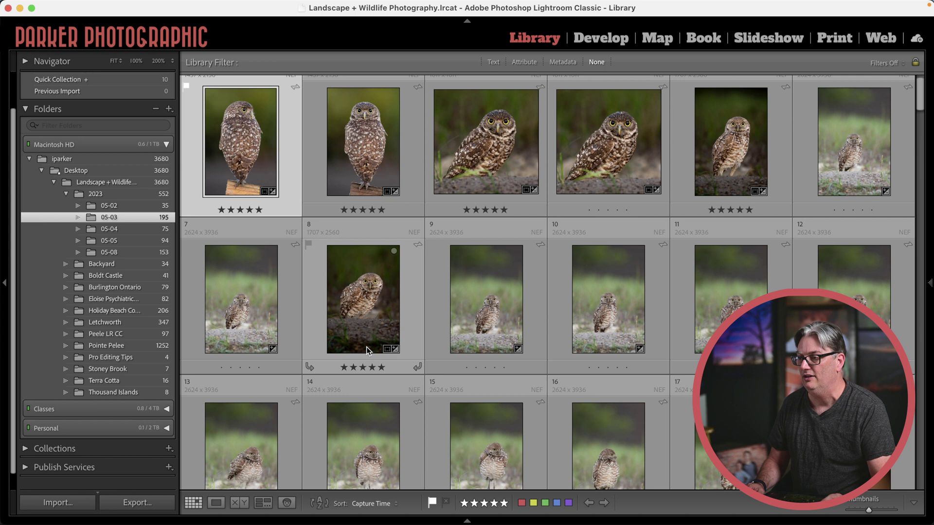
pyautogui.scroll(-6, 367, 346)
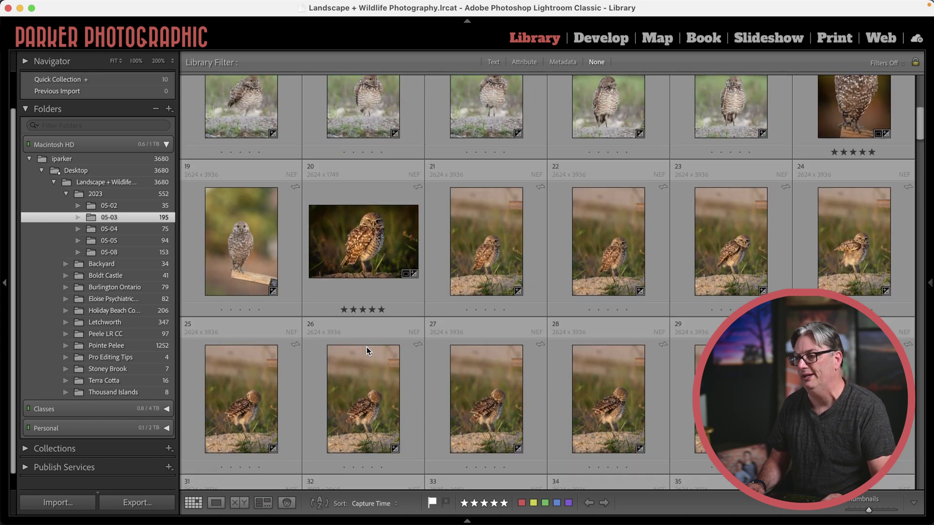
pyautogui.scroll(-10, 366, 346)
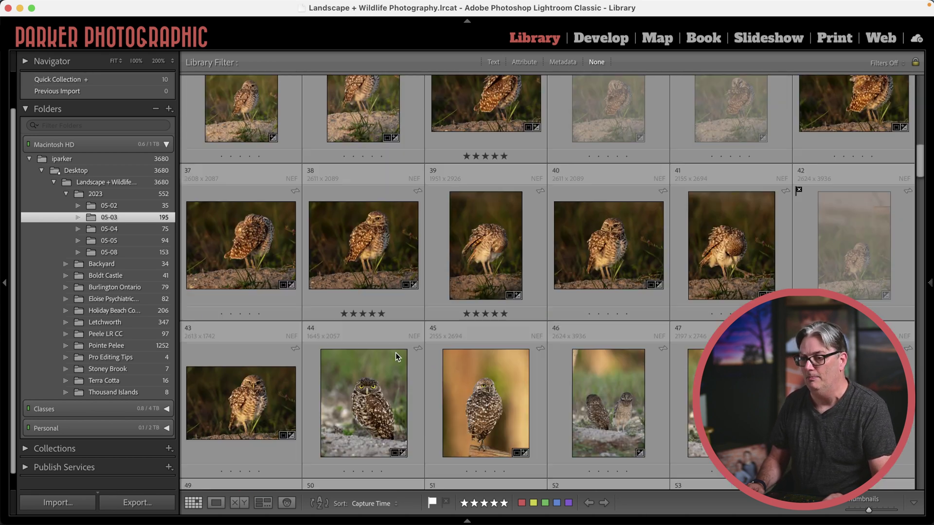
pyautogui.scroll(-12, 396, 353)
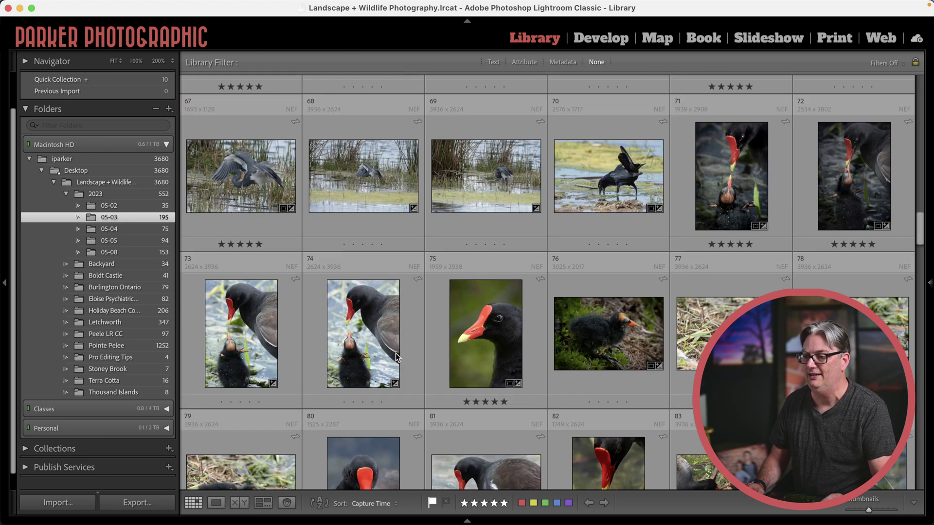
pyautogui.scroll(-6, 395, 353)
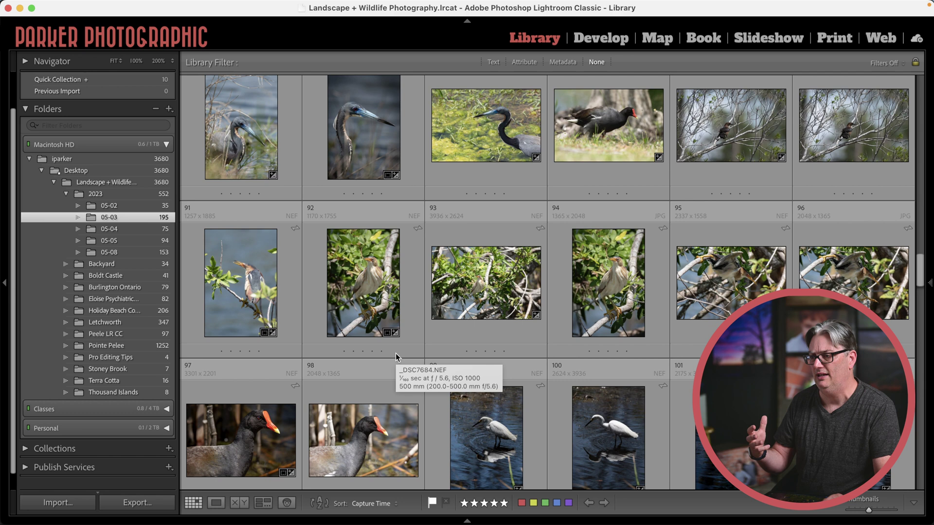
pyautogui.scroll(-5, 396, 353)
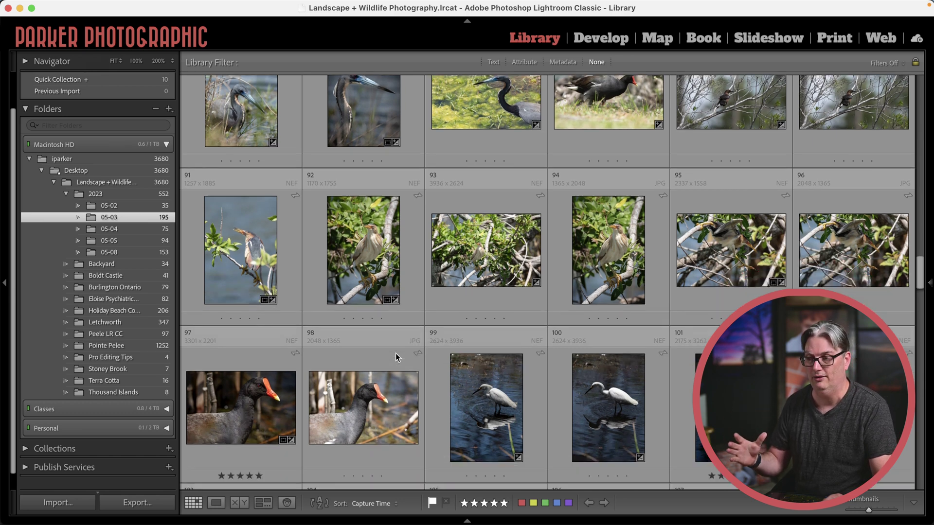
pyautogui.scroll(-5, 395, 353)
pyautogui.scroll(6, 395, 353)
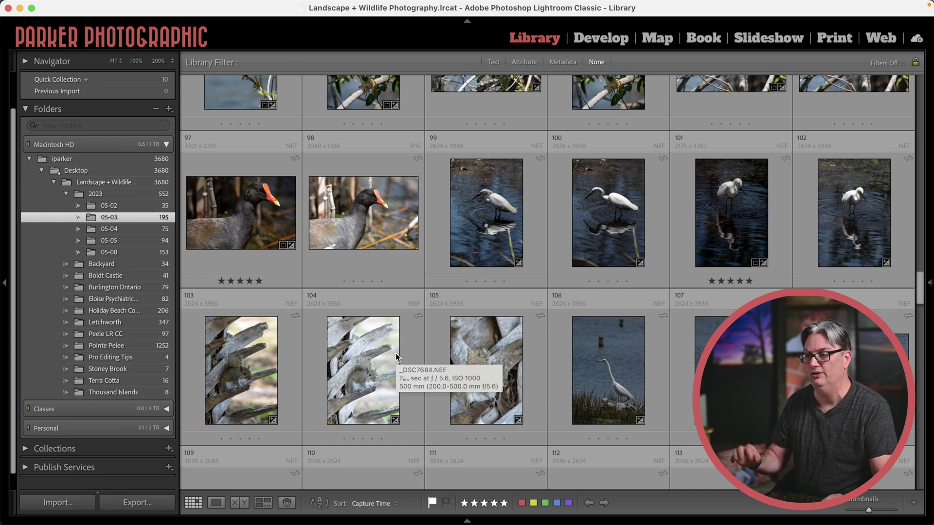
pyautogui.scroll(10, 395, 353)
pyautogui.scroll(20, 394, 350)
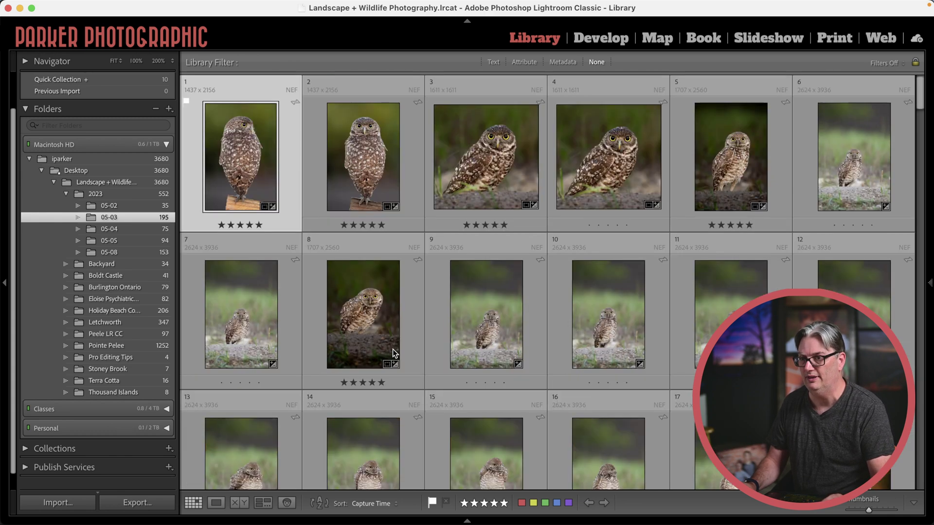
# Step: Select the owl photos in folder 05-03 and drag them onto folder 05-02
pyautogui.click(134, 207)
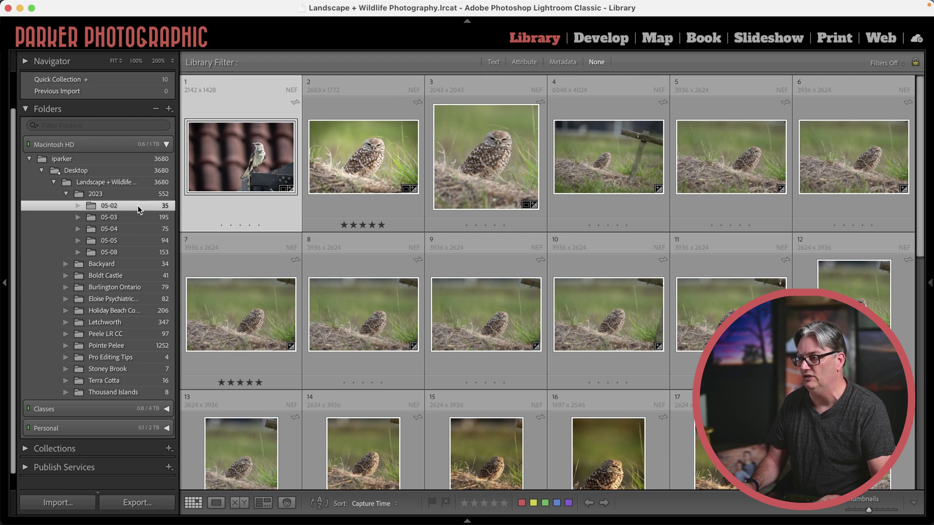
pyautogui.click(146, 216)
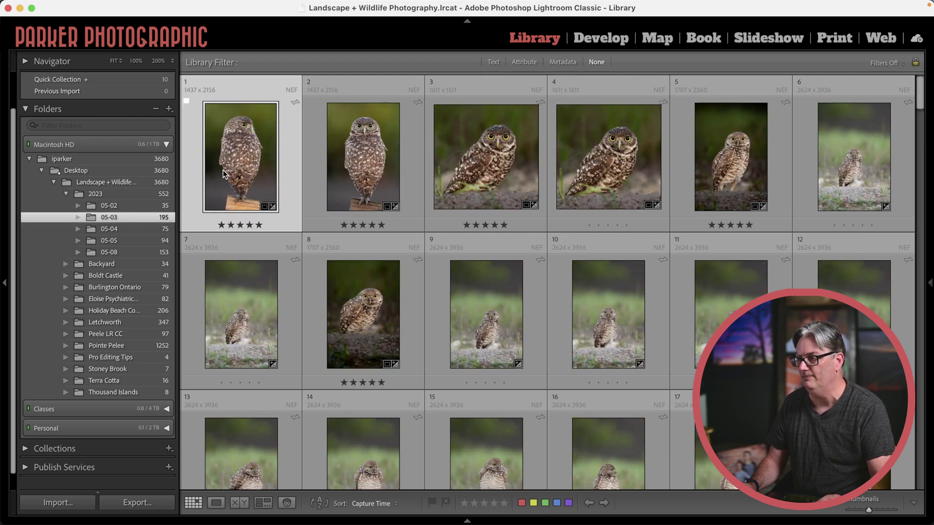
pyautogui.click(243, 154)
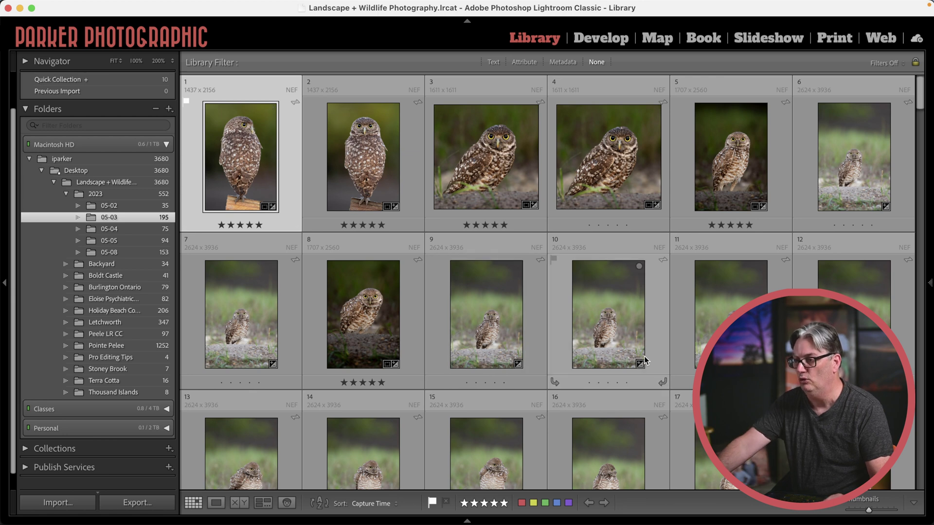
pyautogui.scroll(-1, 680, 365)
pyautogui.scroll(-15, 681, 365)
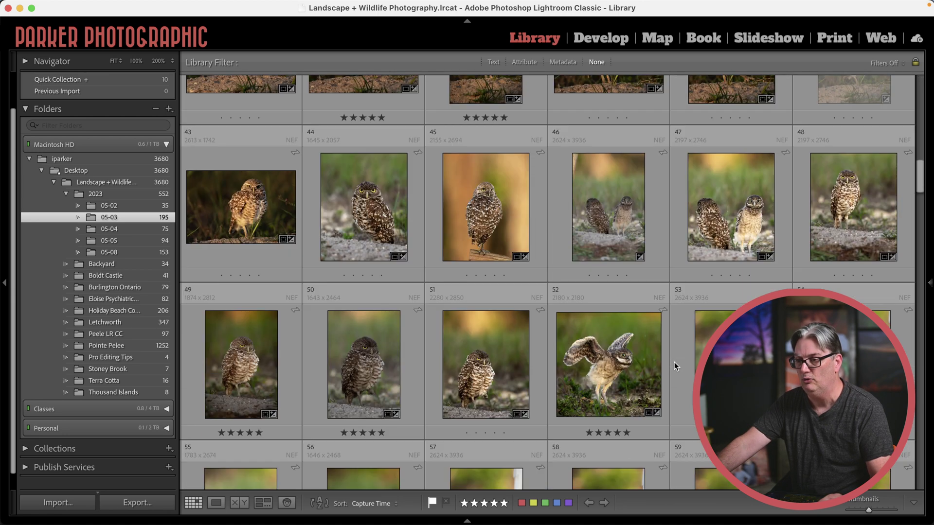
pyautogui.scroll(-3, 674, 366)
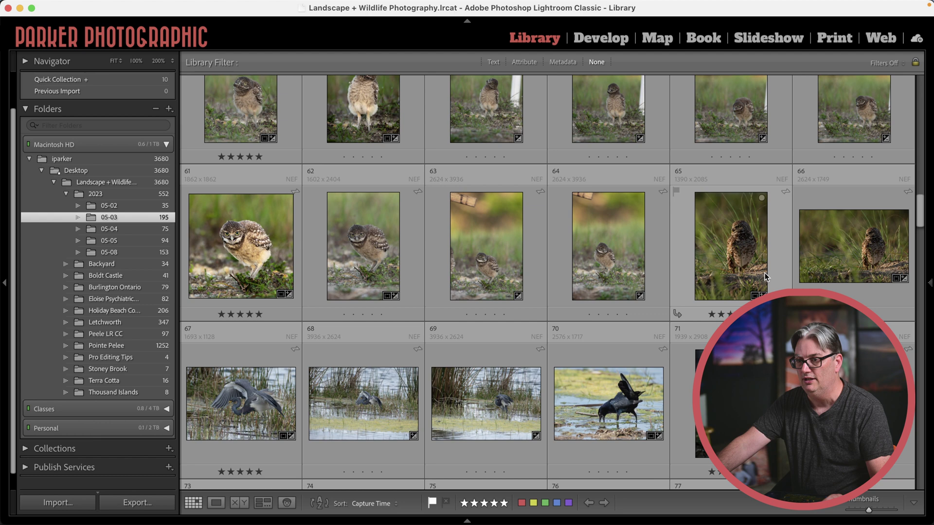
pyautogui.scroll(10, 611, 367)
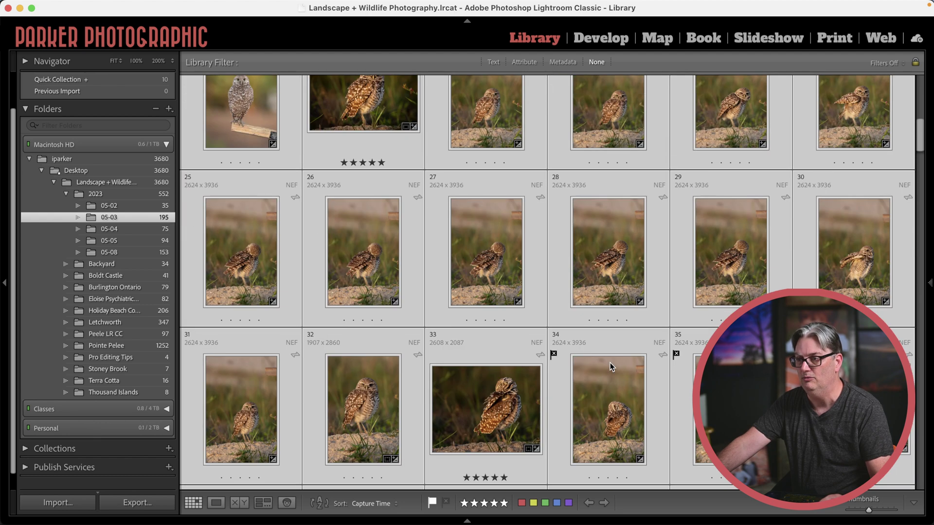
pyautogui.scroll(7, 611, 366)
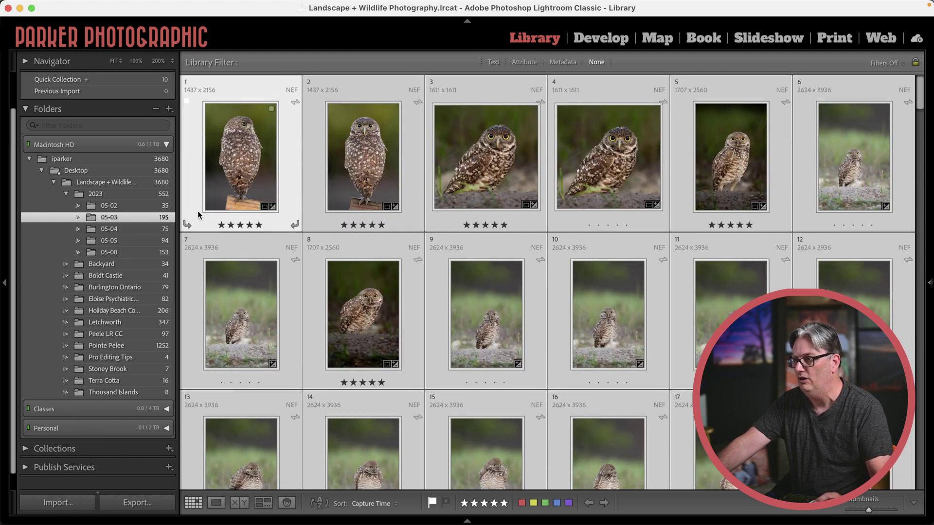
pyautogui.moveTo(225, 160); pyautogui.dragTo(133, 207)
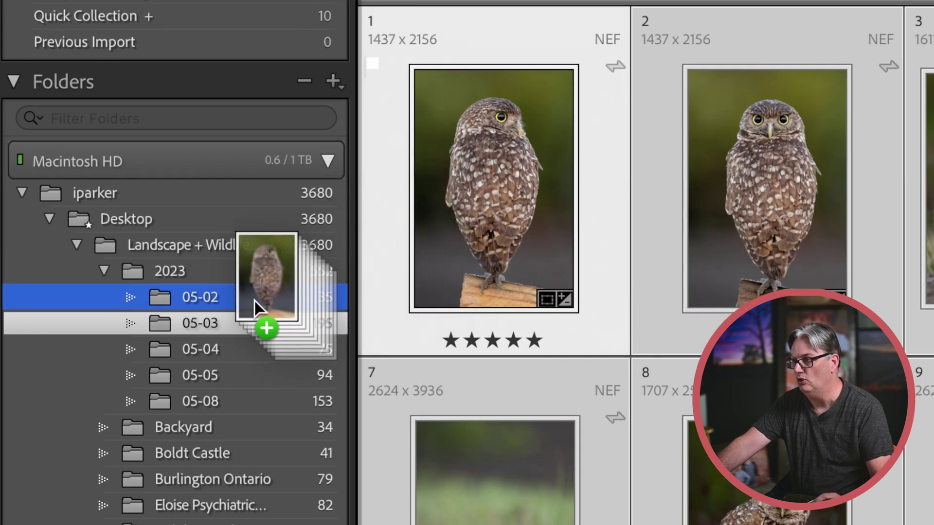
pyautogui.moveTo(254, 300)
pyautogui.mouseDown()
pyautogui.moveTo(232, 306)
pyautogui.moveTo(254, 291)
pyautogui.mouseUp()
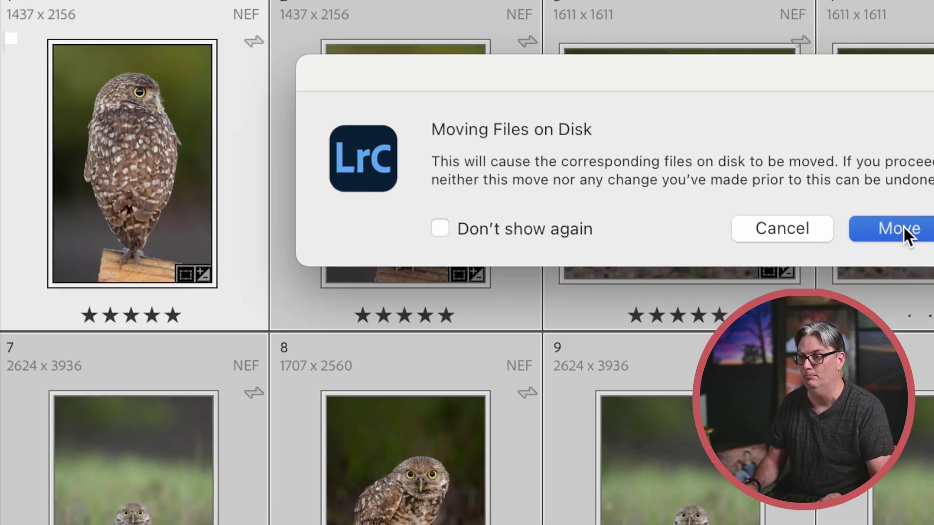
# Step: Confirm moving the files on disk and review folder 05-02, now holding 101 photos
pyautogui.click(645, 252)
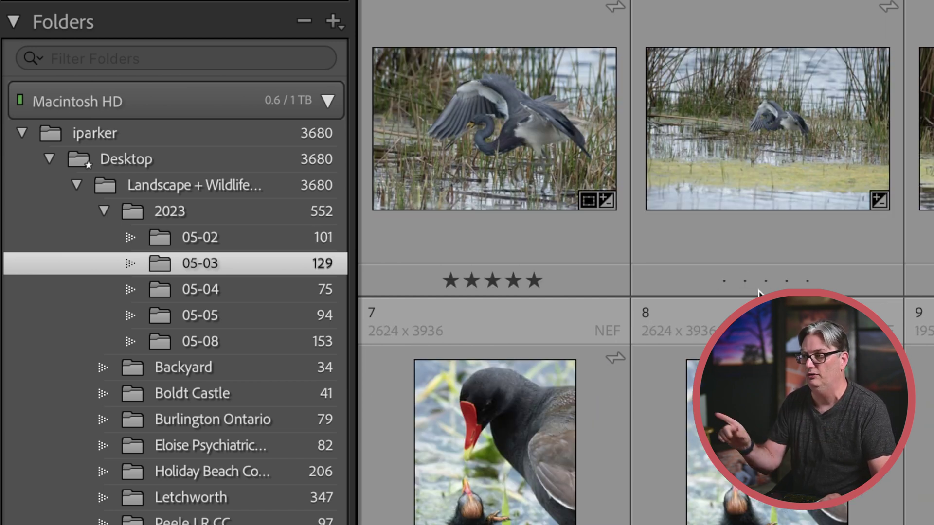
pyautogui.click(290, 237)
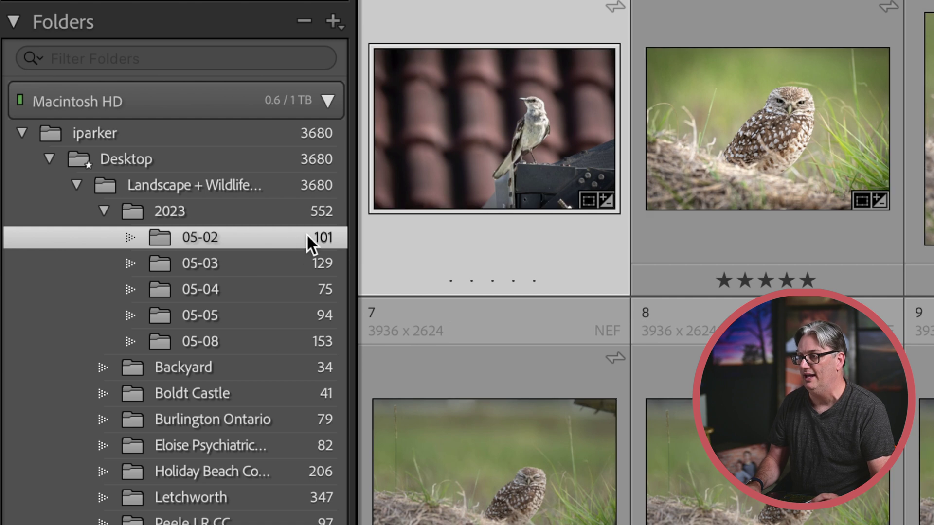
pyautogui.scroll(-15, 632, 263)
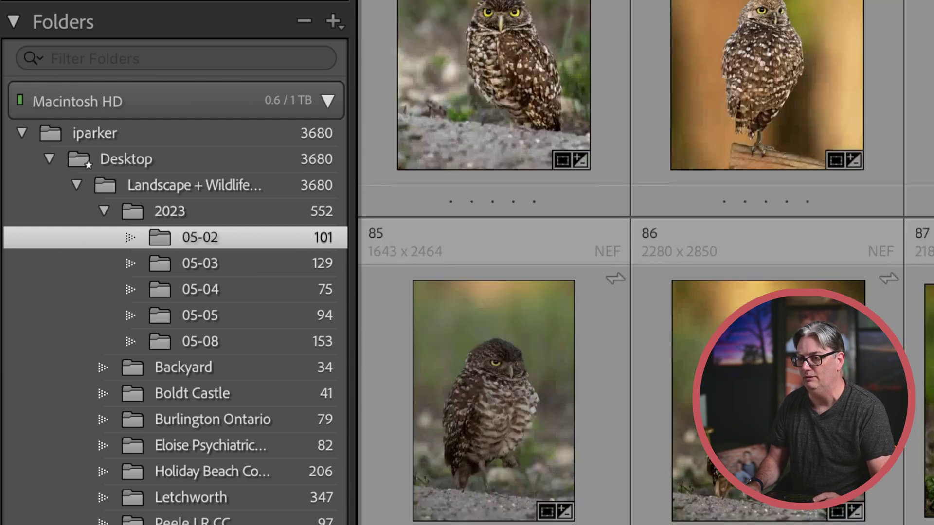
pyautogui.scroll(-2, 911, 345)
pyautogui.scroll(8, 910, 346)
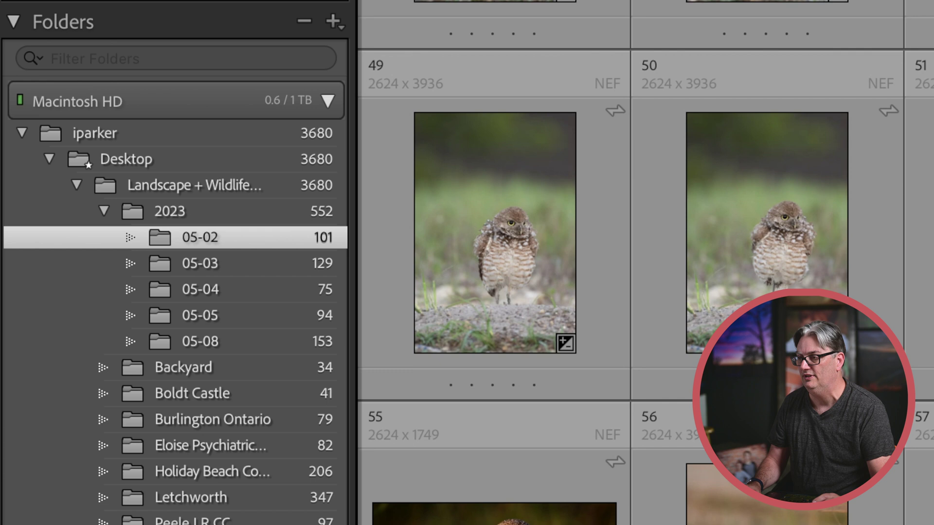
pyautogui.scroll(10, 671, 354)
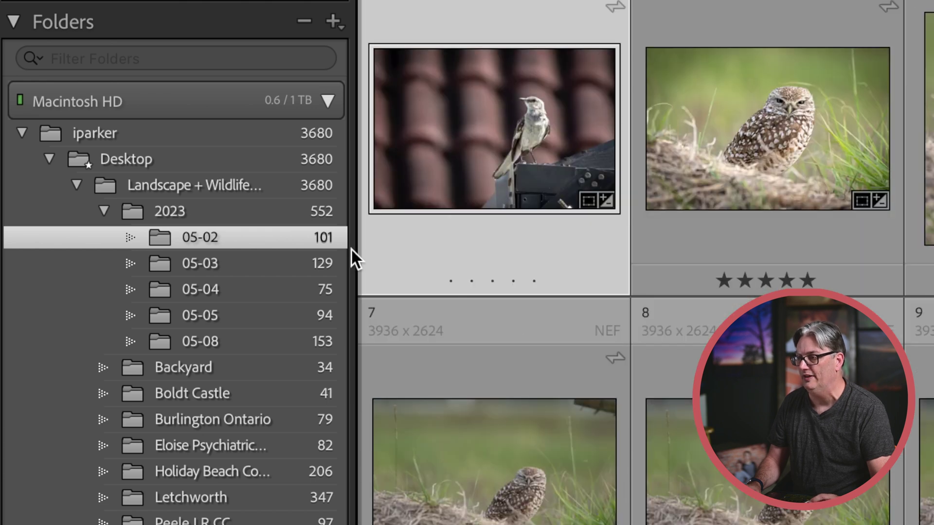
# Step: Review folder 05-03's remaining 129 heron and egret photos
pyautogui.click(319, 265)
pyautogui.scroll(-3, 632, 263)
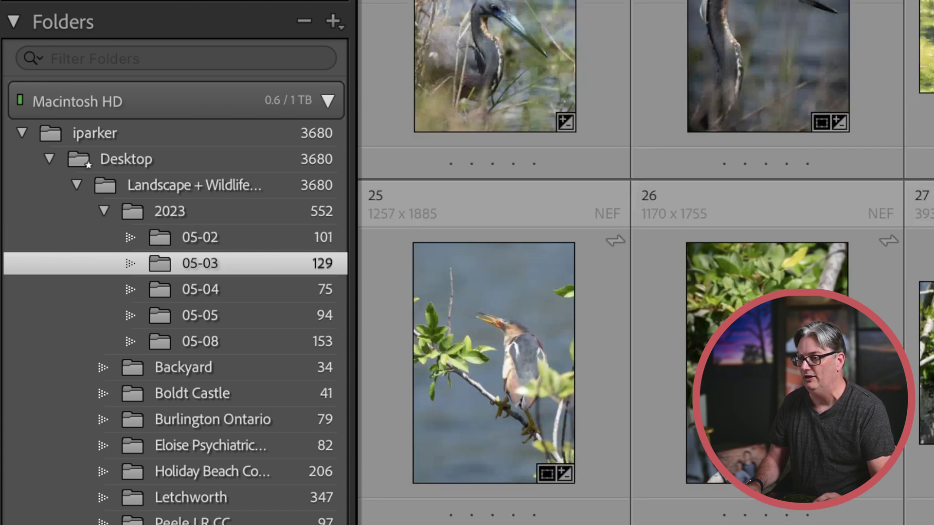
pyautogui.scroll(-15, 646, 262)
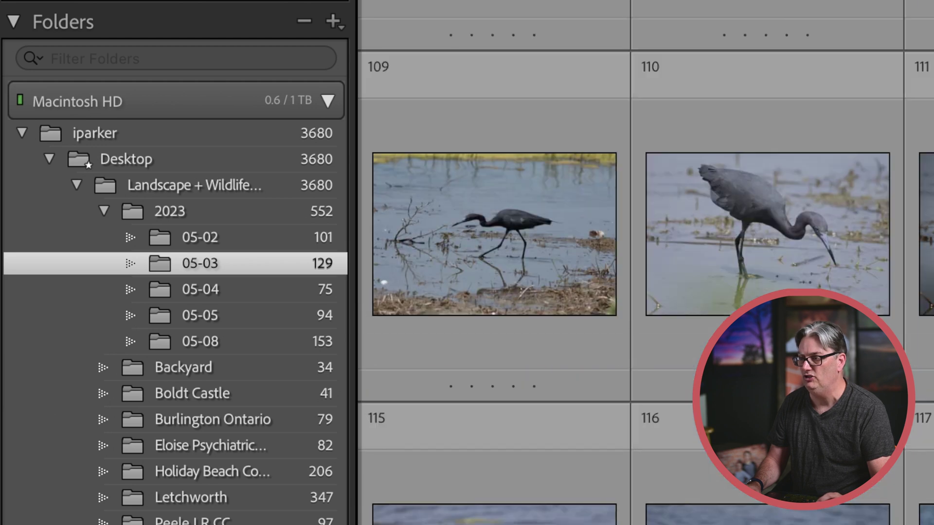
# Step: Select the five 2023 date folders, 05-02 through 05-08, in the Folders panel
pyautogui.rightClick(287, 265)
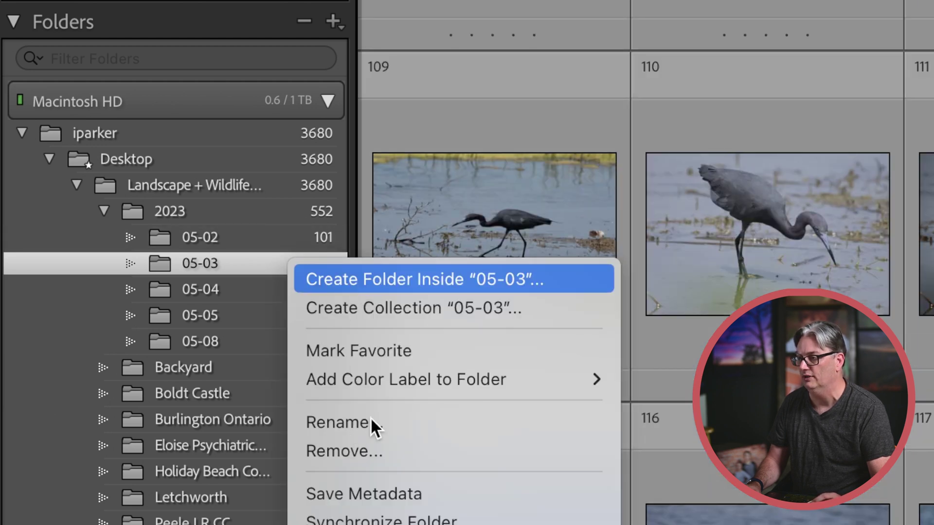
pyautogui.click(417, 175)
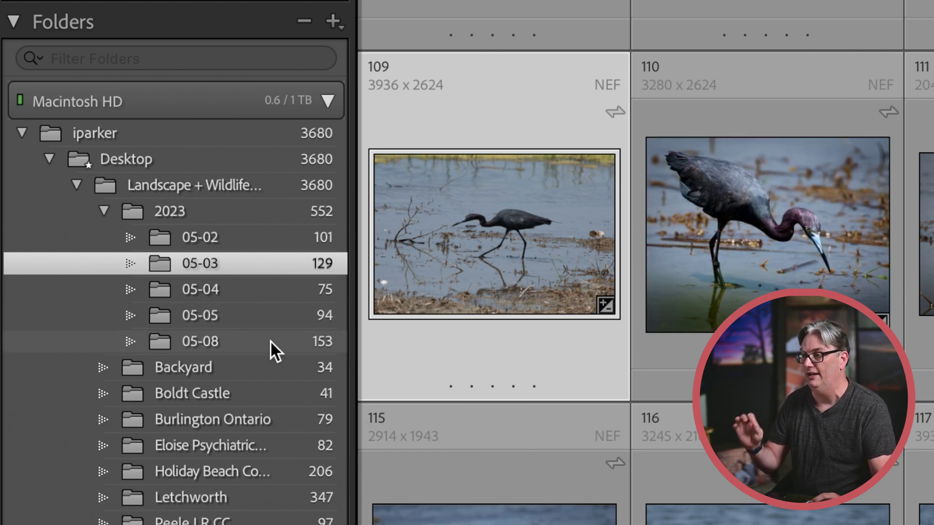
pyautogui.click(269, 341)
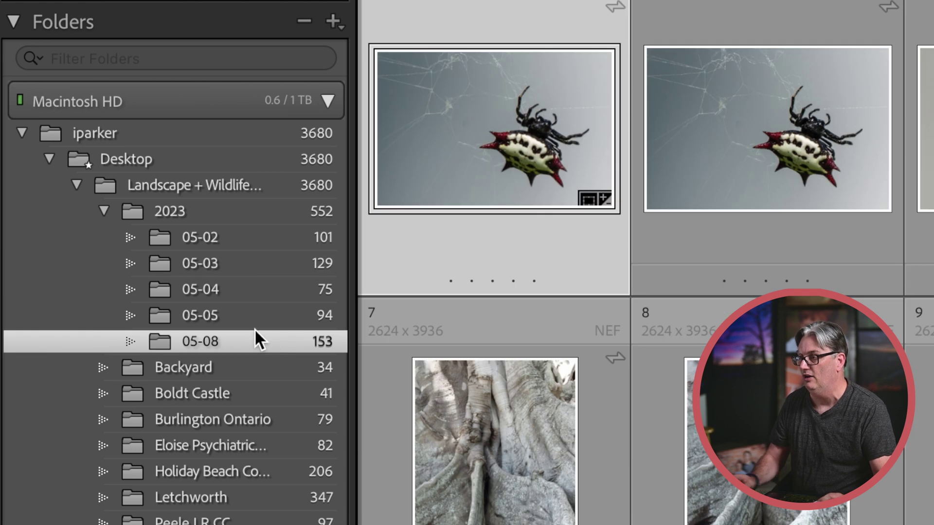
pyautogui.keyDown('shift'); pyautogui.click(242, 237); pyautogui.keyUp('shift')
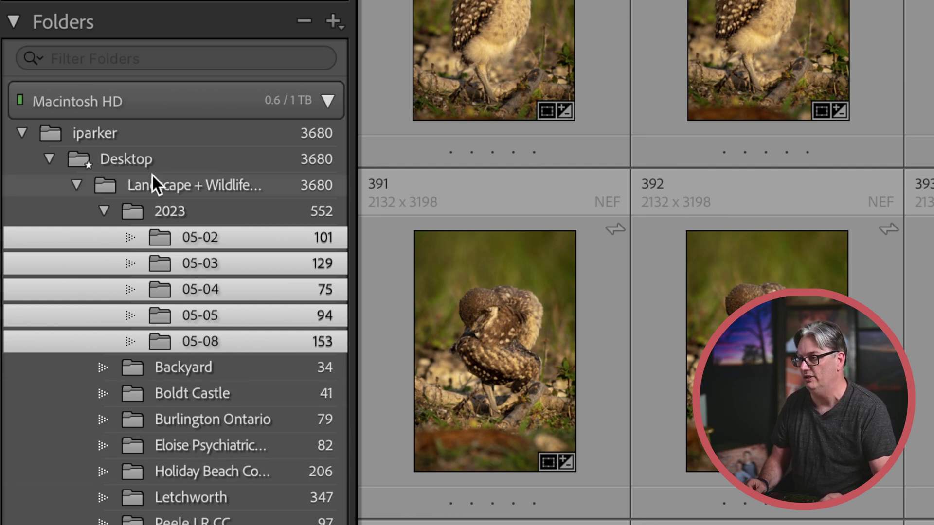
# Step: Reselect the five date folders and move them on disk into Landscape + Wildlife
pyautogui.click(239, 234)
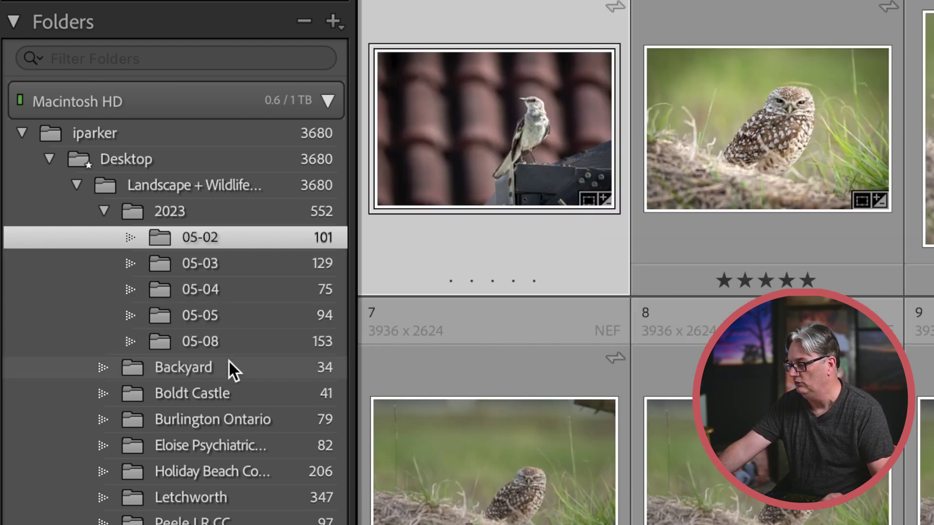
pyautogui.keyDown('shift'); pyautogui.click(248, 335); pyautogui.keyUp('shift')
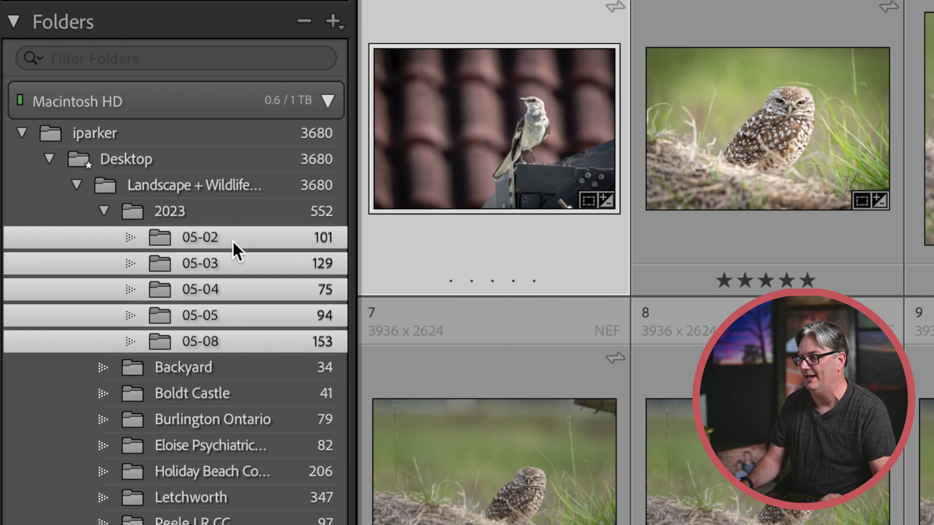
pyautogui.moveTo(231, 238); pyautogui.dragTo(216, 185)
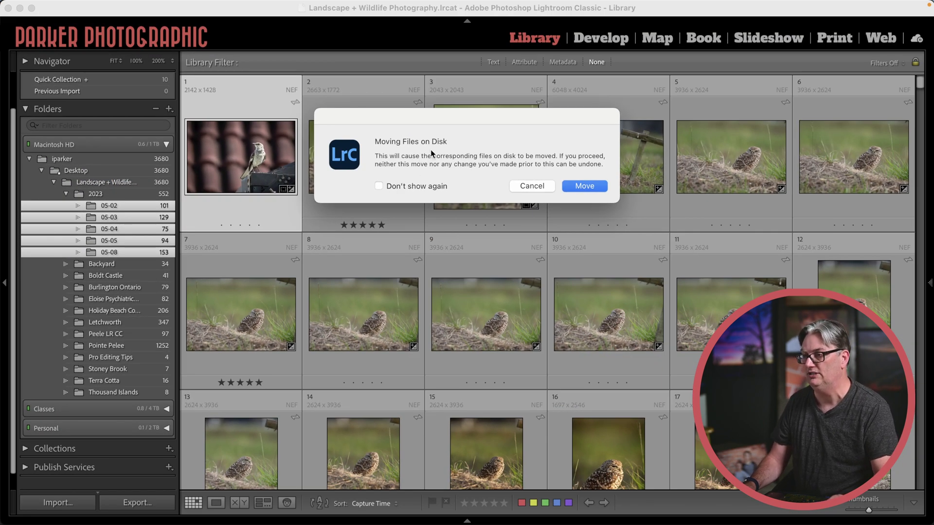
pyautogui.click(588, 186)
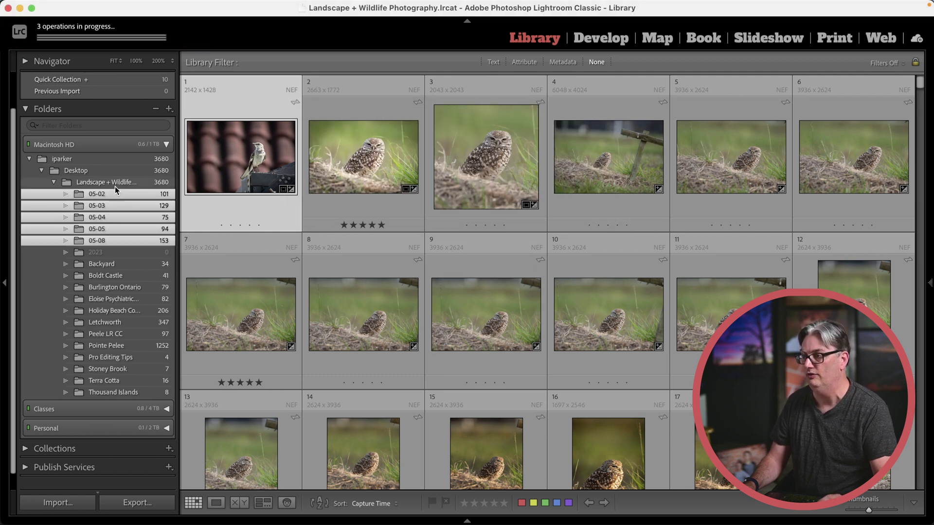